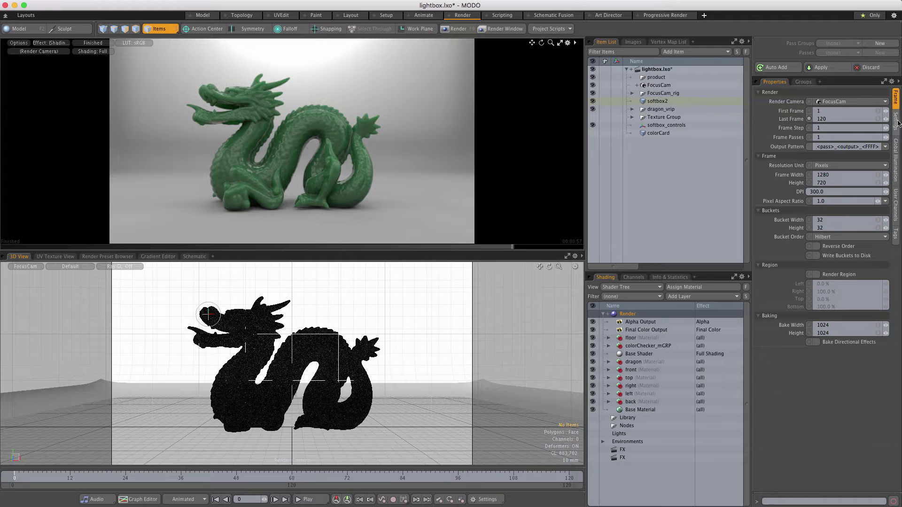
Review the Render item's Global Illumination, Settings and Frame properties and its full channel list
left_click(897, 167)
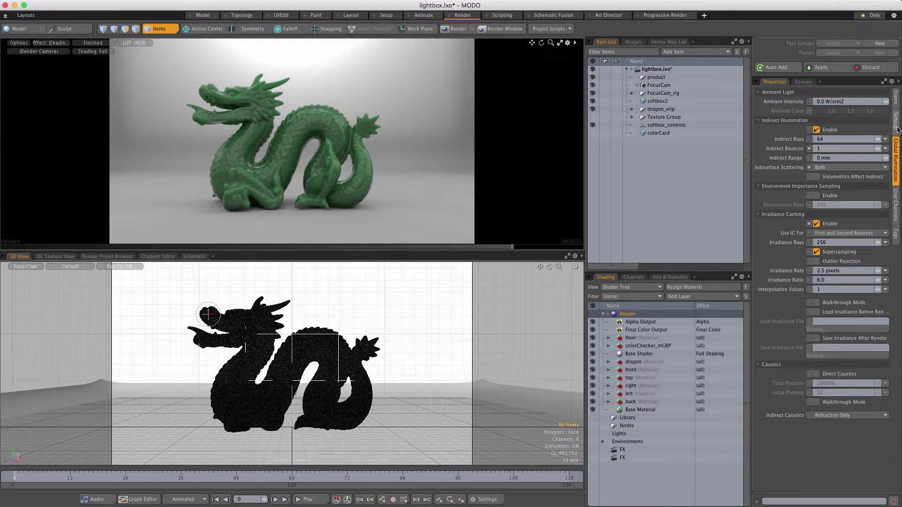
left_click(898, 131)
left_click(895, 100)
left_click(634, 277)
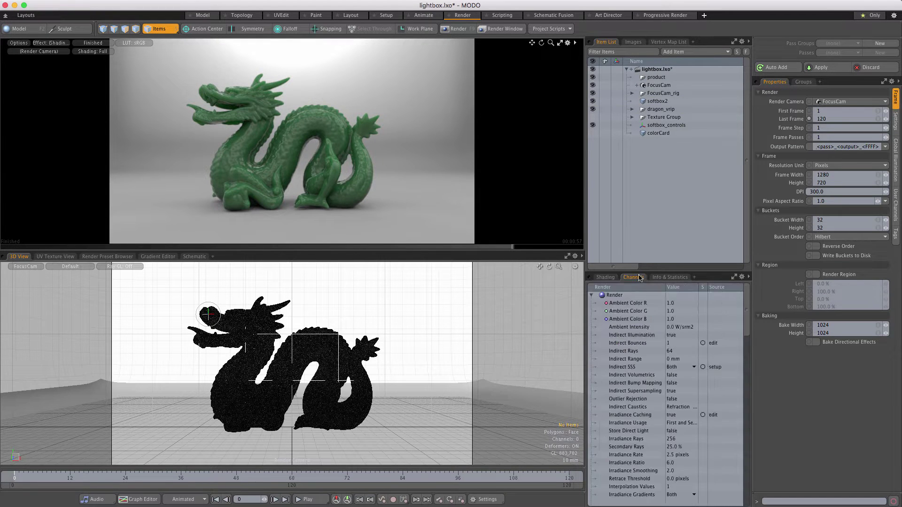
left_click_drag(659, 270, 660, 60)
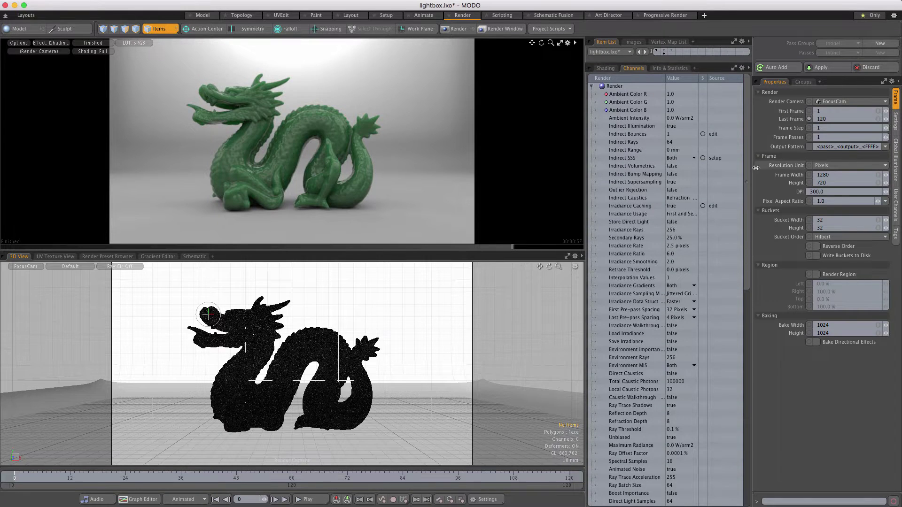
mouse_move(751, 183)
left_mouse_down()
mouse_move(750, 353)
mouse_move(751, 183)
left_mouse_up()
mouse_move(687, 60)
left_mouse_down()
mouse_move(705, 207)
mouse_move(719, 210)
left_mouse_up()
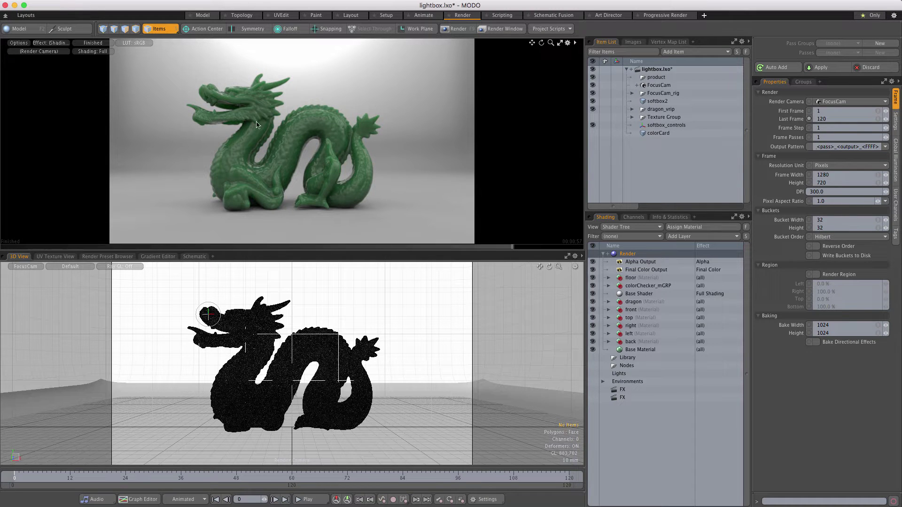
Render the current frame of the dragon scene and view the result at 100% zoom
left_click(233, 0)
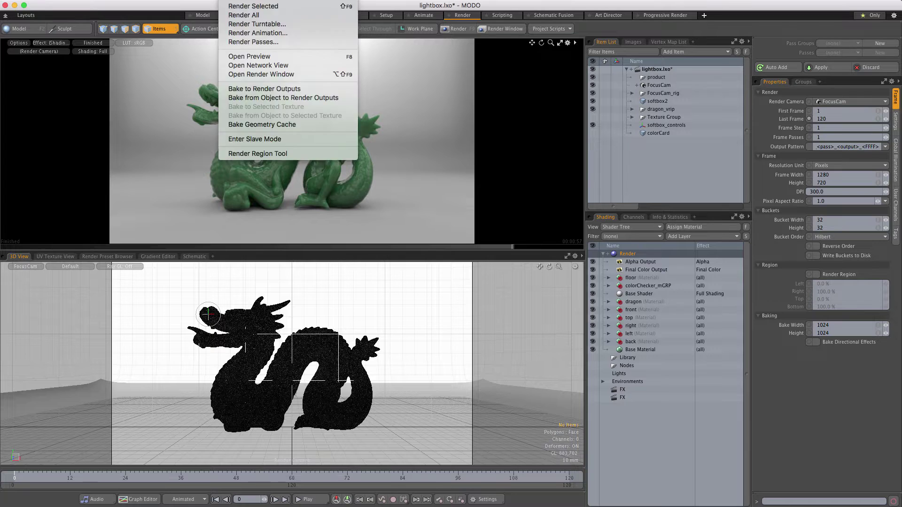
left_click(432, 192)
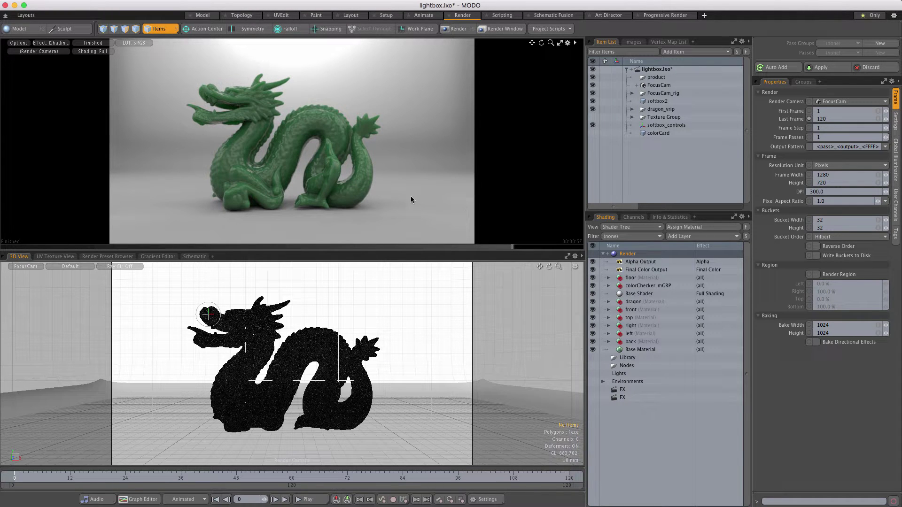
key("F9")
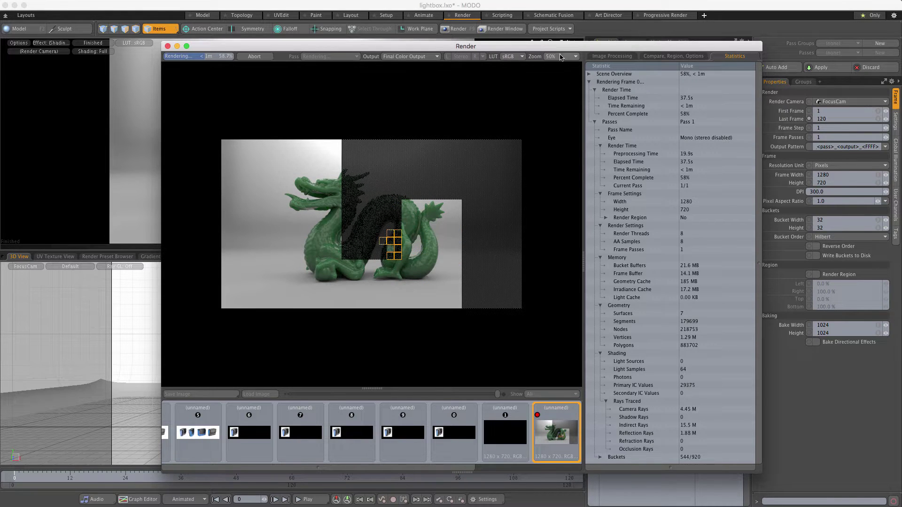
left_click(559, 56)
left_click(565, 70)
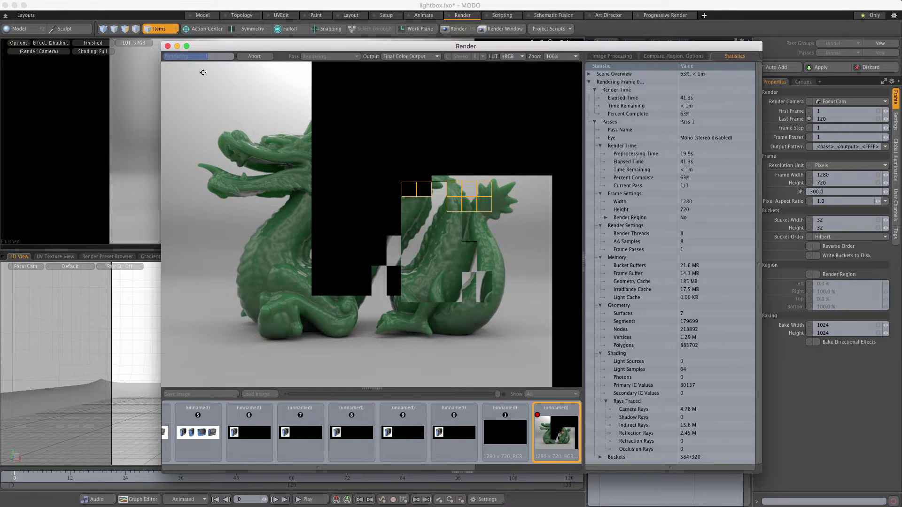
Abort the render in progress and close the render window
left_click(168, 46)
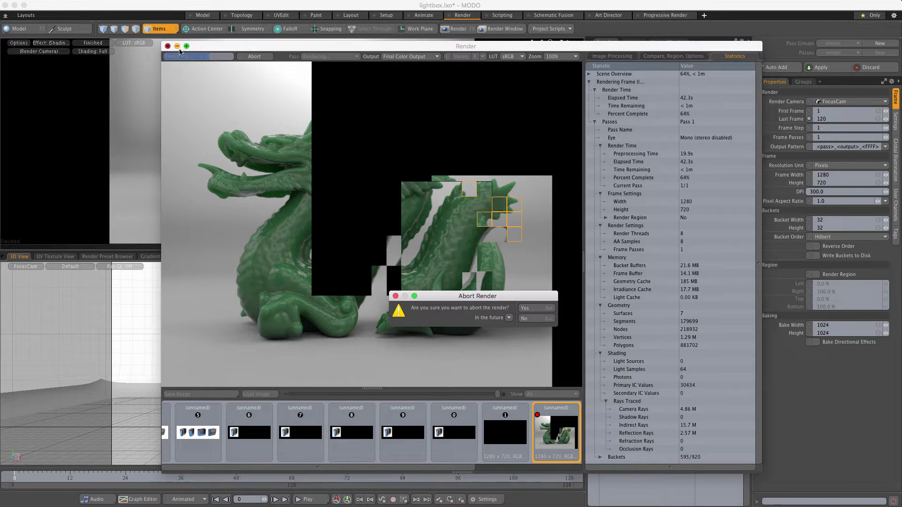
left_click(536, 319)
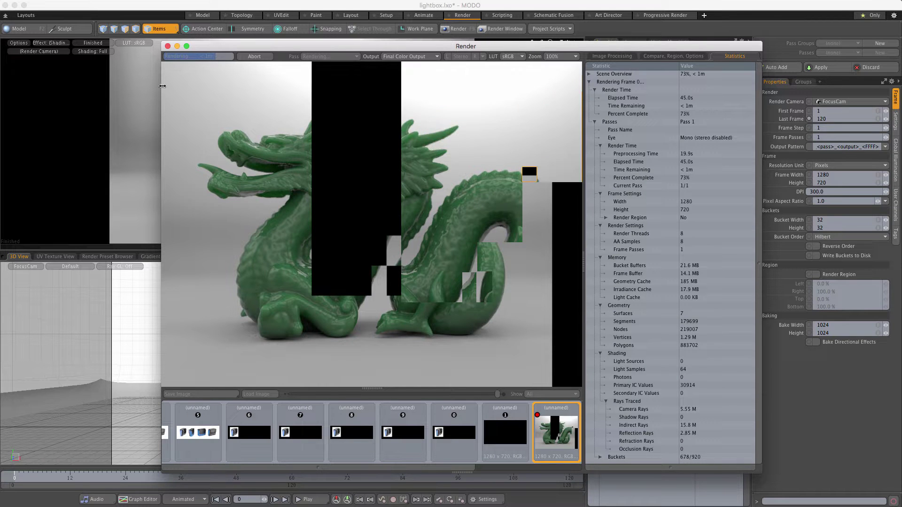
left_click(168, 46)
key("Return")
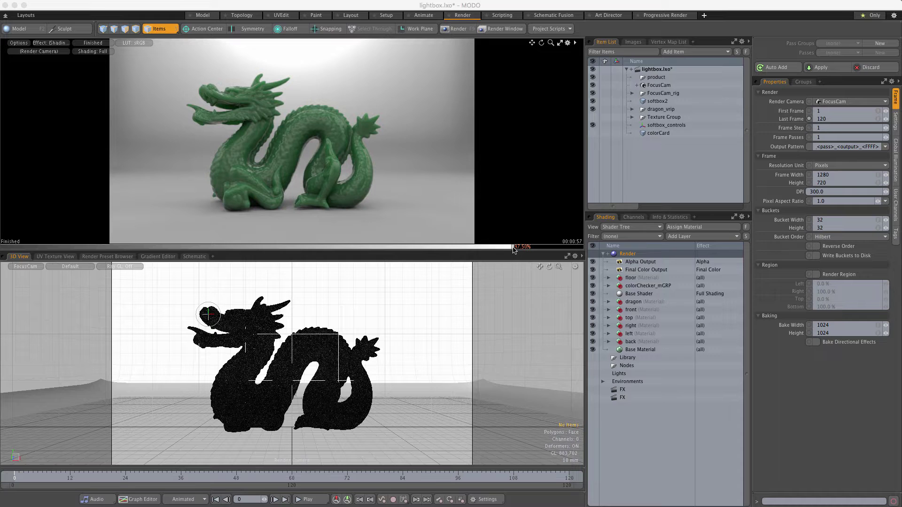
Set the render preview's convergence to 100% in the preview settings
left_click(21, 43)
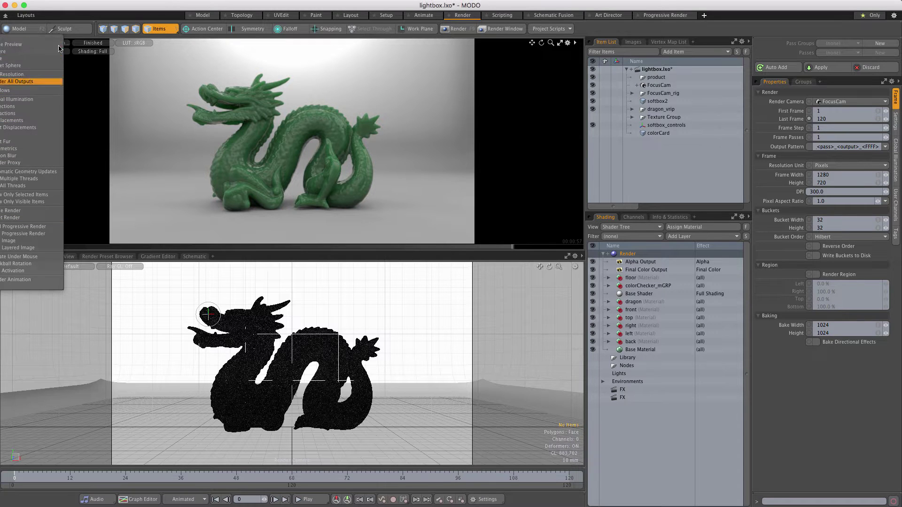
left_click(599, 40)
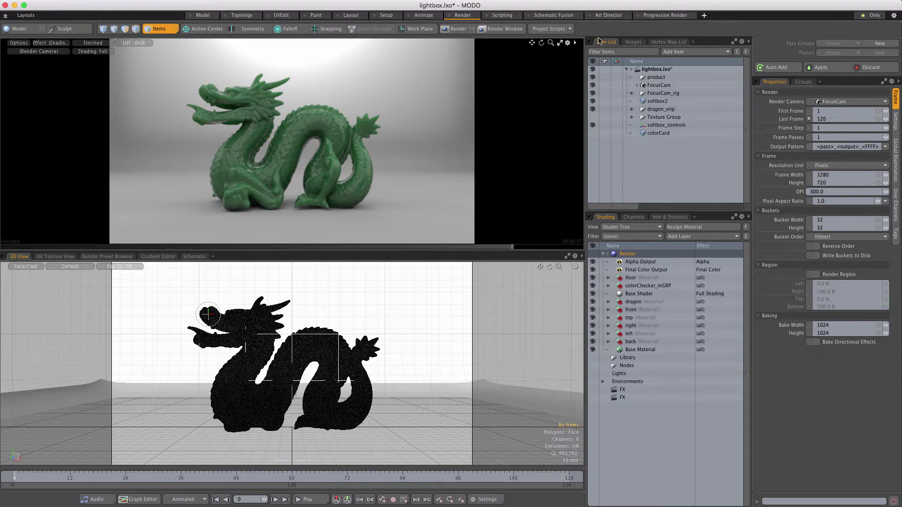
left_click(568, 43)
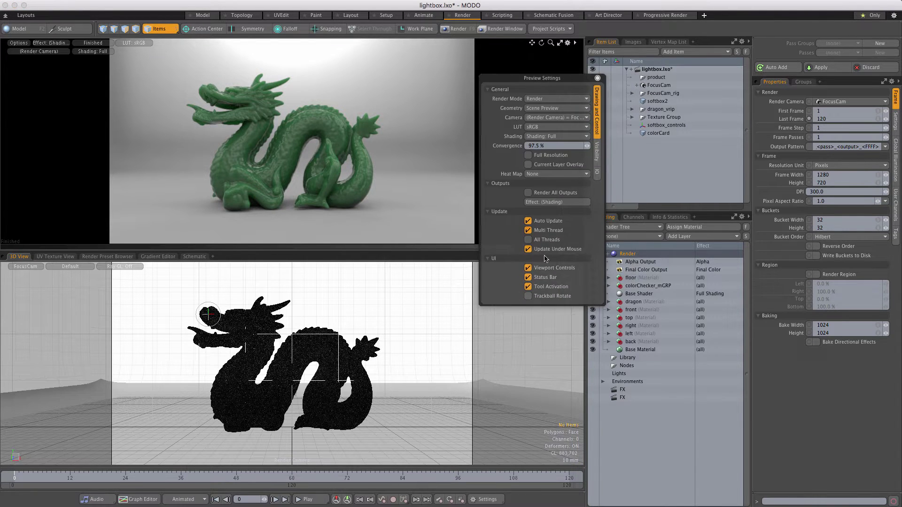
left_click_drag(555, 78, 413, 76)
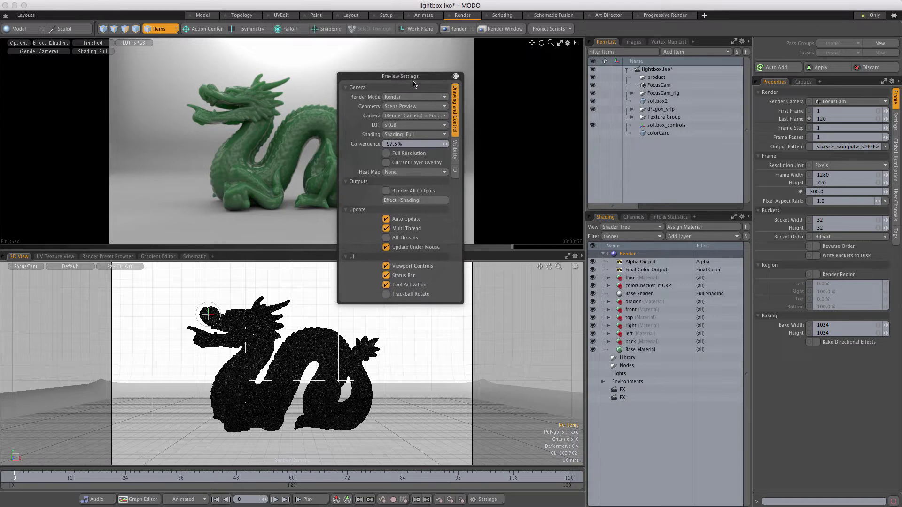
left_click(410, 142)
type("100")
key("Return")
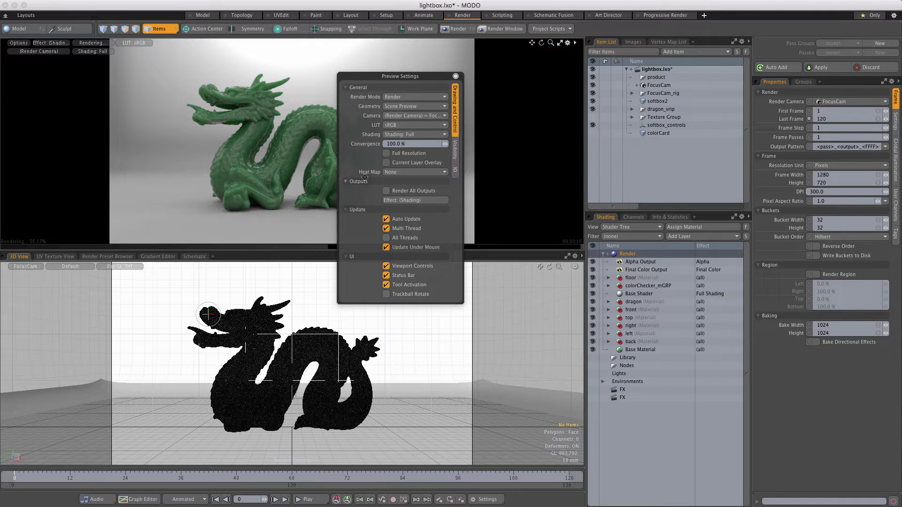
Turn on Full Resolution for the preview and inspect the rendered dragon at close range
left_click(386, 154)
left_click_drag(397, 75, 714, 66)
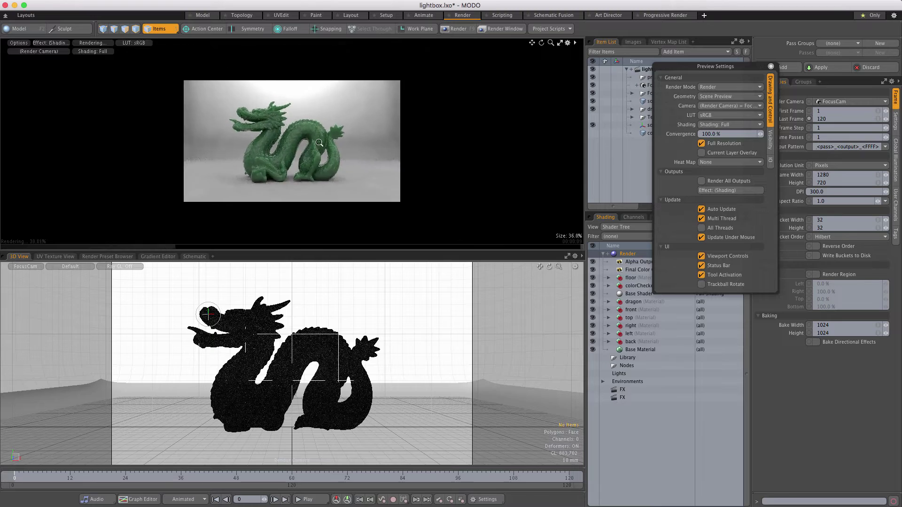
scroll(331, 134, "up", 5)
scroll(314, 139, "down", 6)
scroll(314, 138, "up", 5)
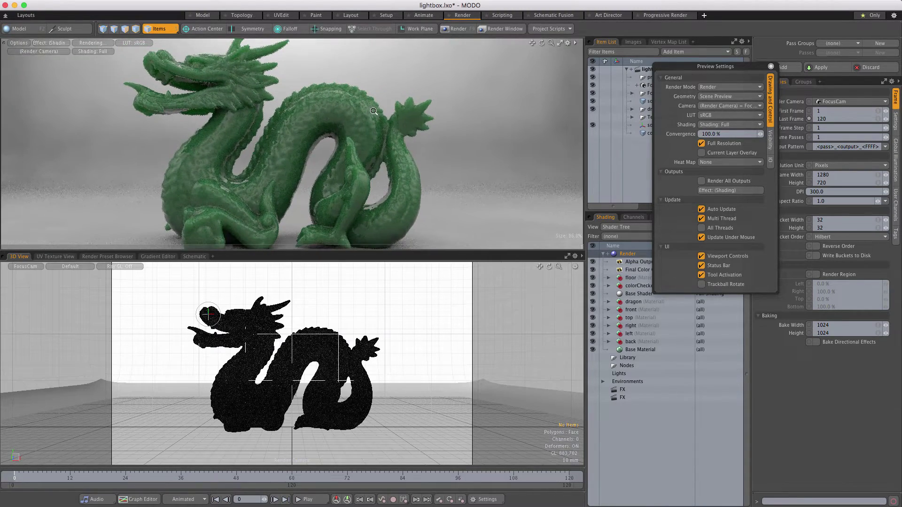
middle_click_drag(267, 134, 275, 168)
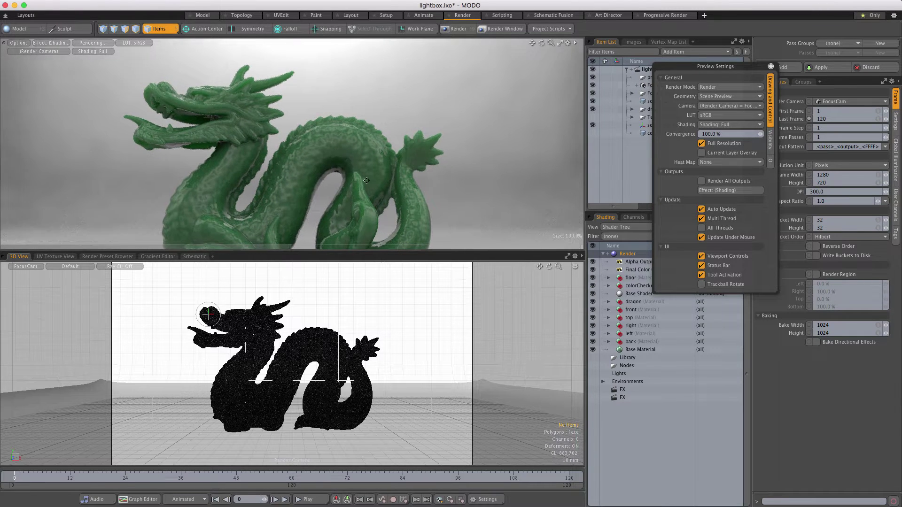
left_click_drag(345, 166, 370, 156, "alt+shift")
scroll(380, 155, "down", 5)
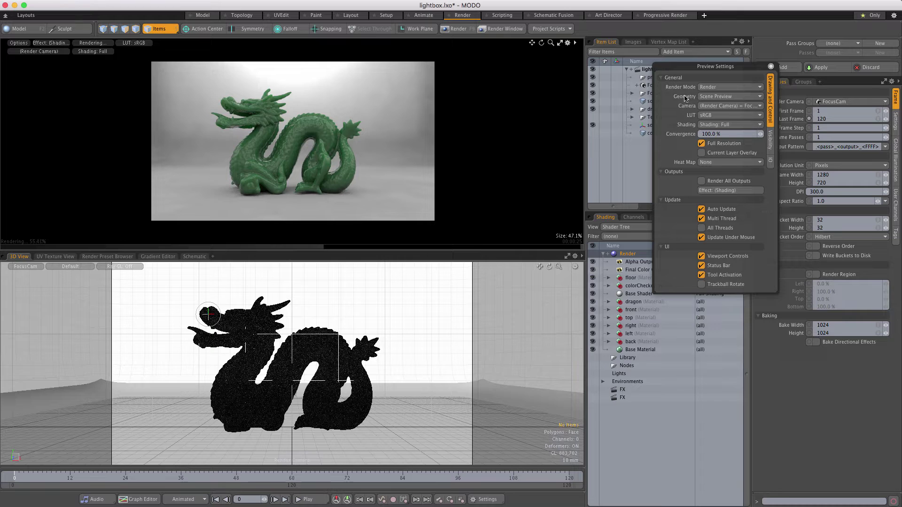
Toggle the preview's Fur visibility option and close the preview settings
left_click(771, 139)
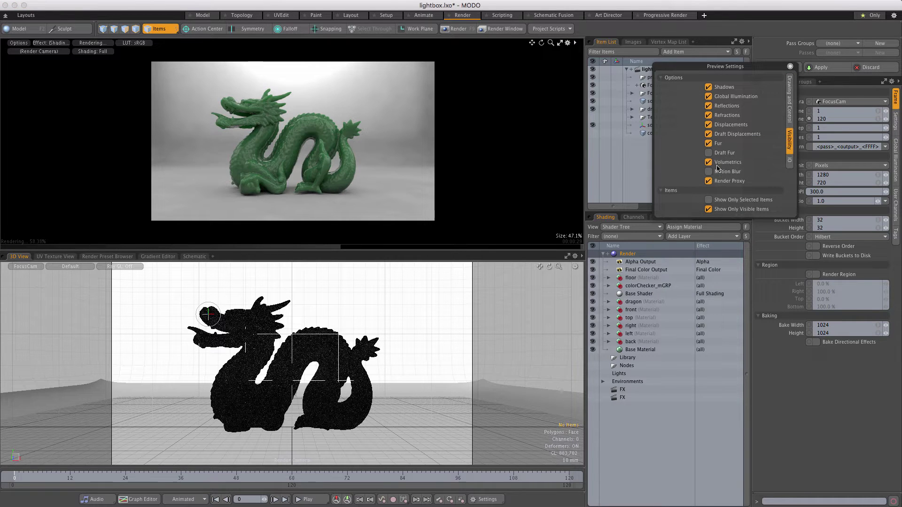
left_click(708, 144)
left_click(790, 66)
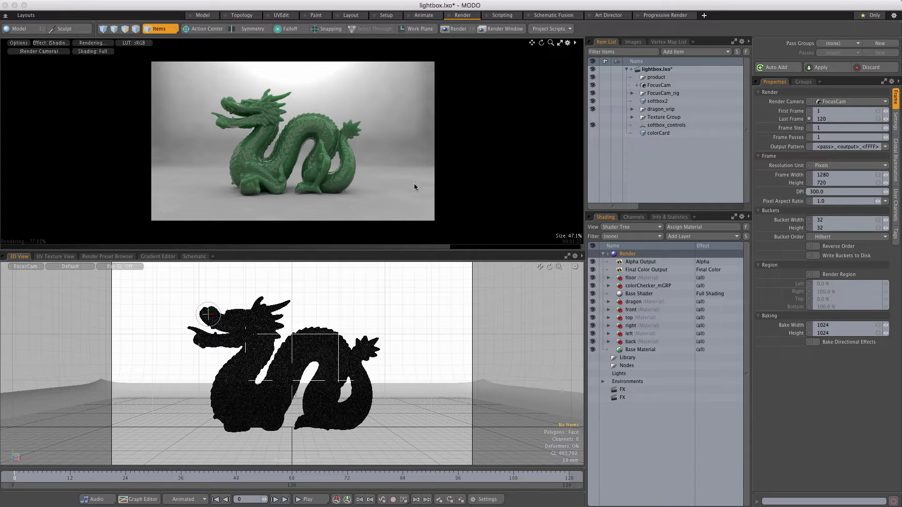
Turn off Irradiance Caching in the render's global illumination properties
left_click(897, 155)
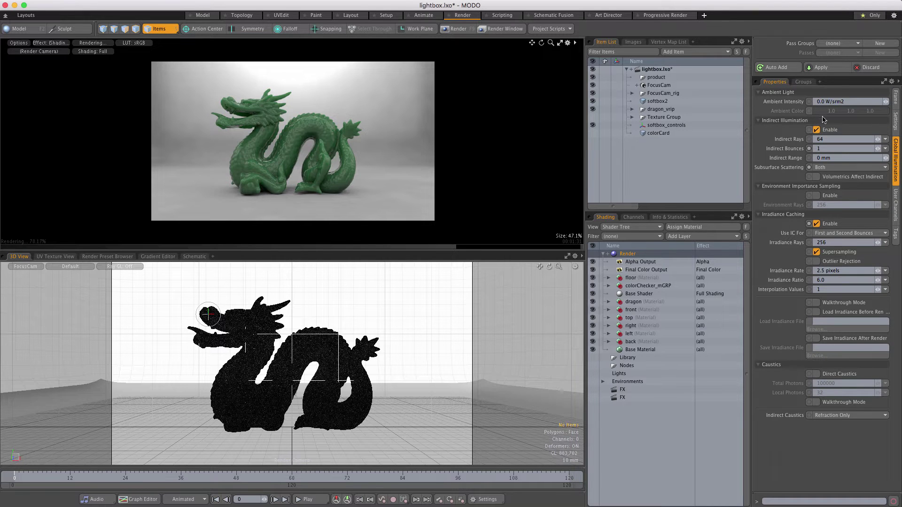
left_click(830, 226)
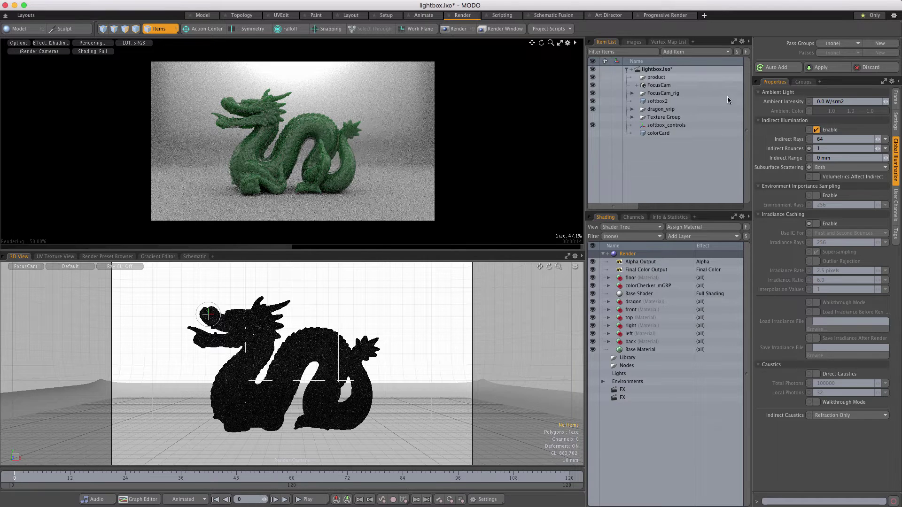
key("shift+Tab")
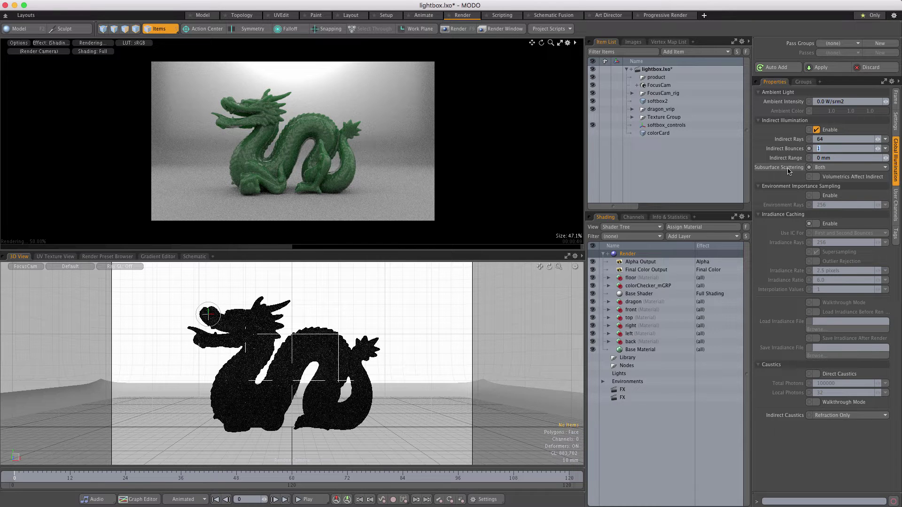
Look around the light box enclosing the dragon through the render camera and restore the original framing
left_click_drag(399, 371, 400, 338, "alt")
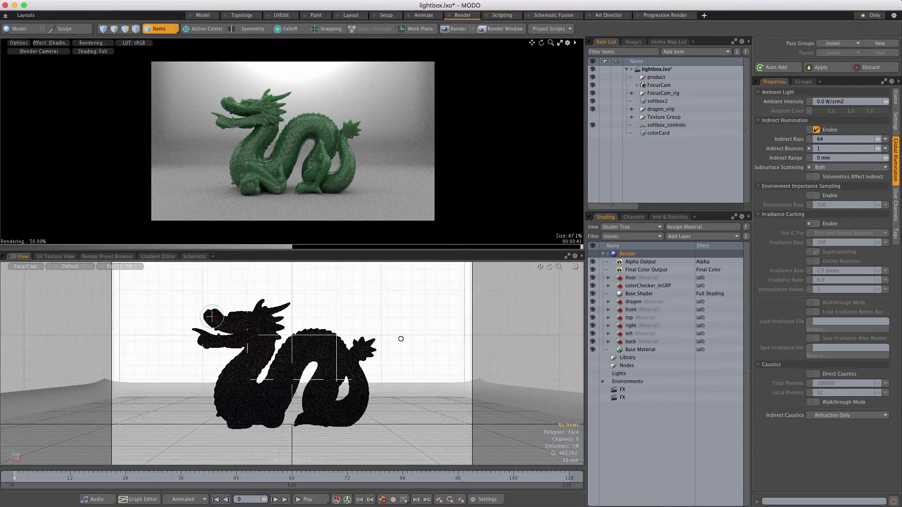
scroll(400, 339, "down", 5)
left_click_drag(306, 334, 368, 374, "alt")
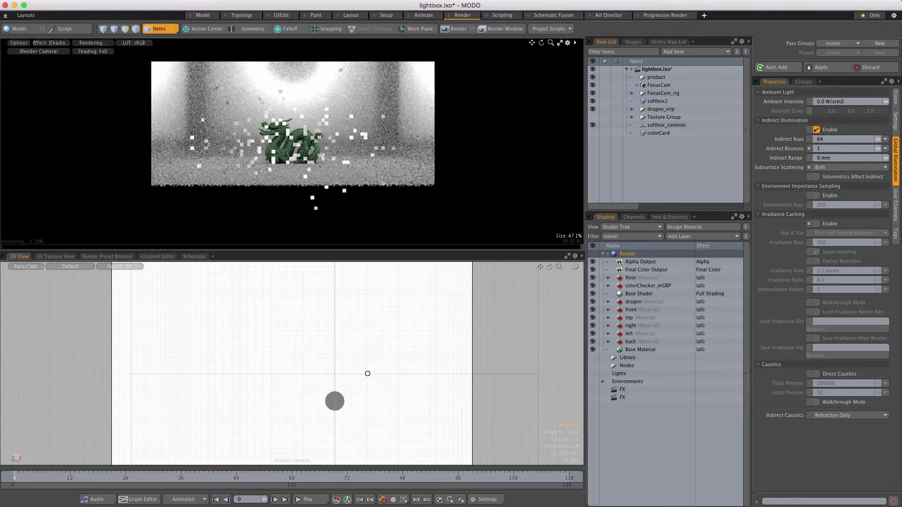
key("ctrl+z")
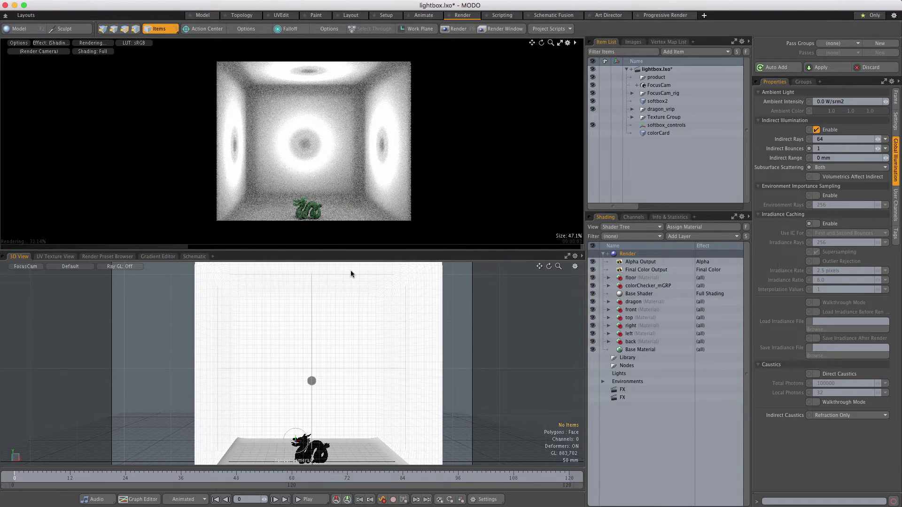
scroll(413, 400, "up", 5)
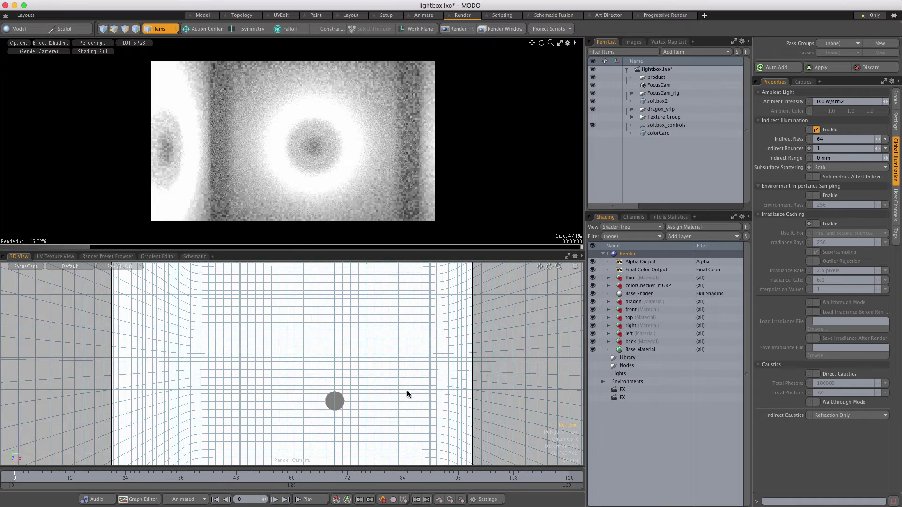
scroll(407, 394, "down", 5)
scroll(340, 351, "up", 5)
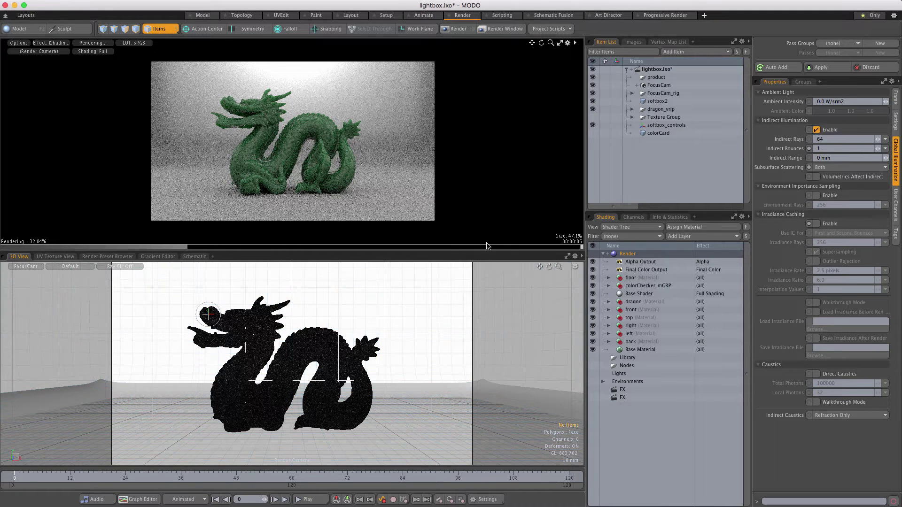
Set the render's Indirect Bounces to 2 and let the preview update
double_click(829, 148)
type("2")
key("Return")
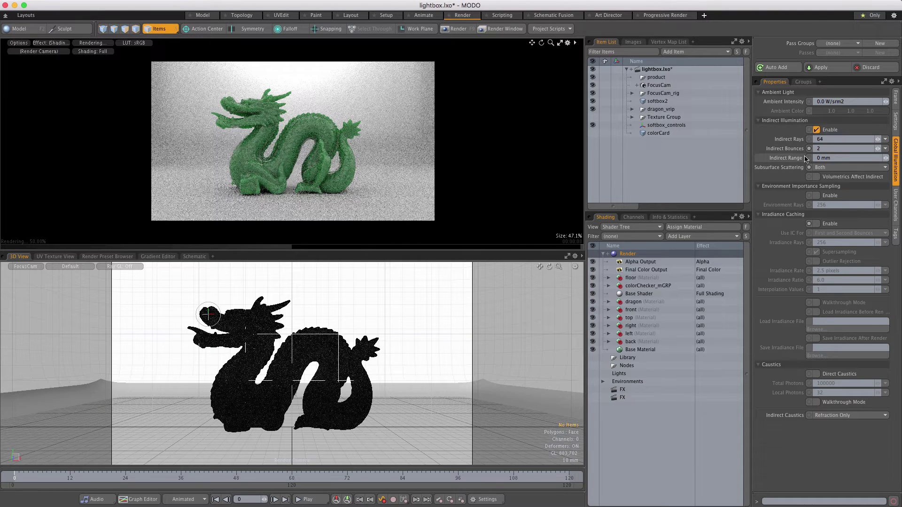
Set the render's Indirect Bounces to 5
left_click(820, 150)
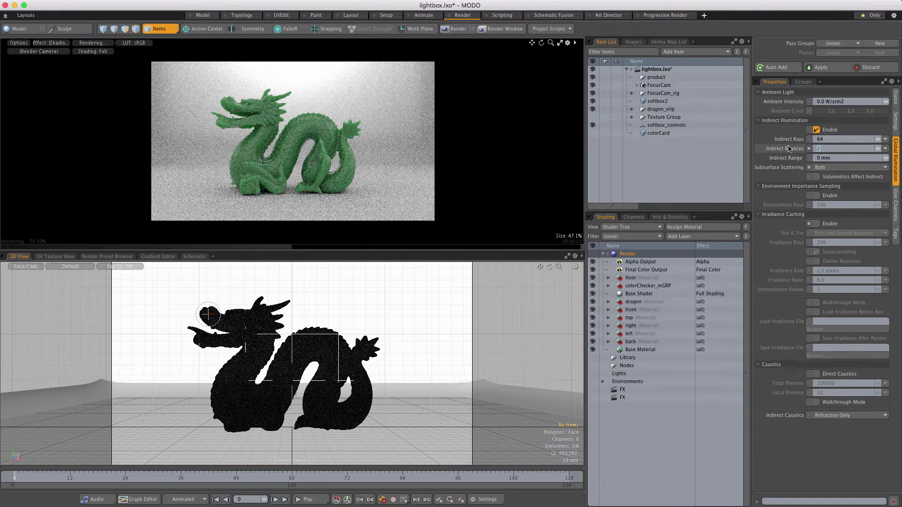
type("5")
key("Return")
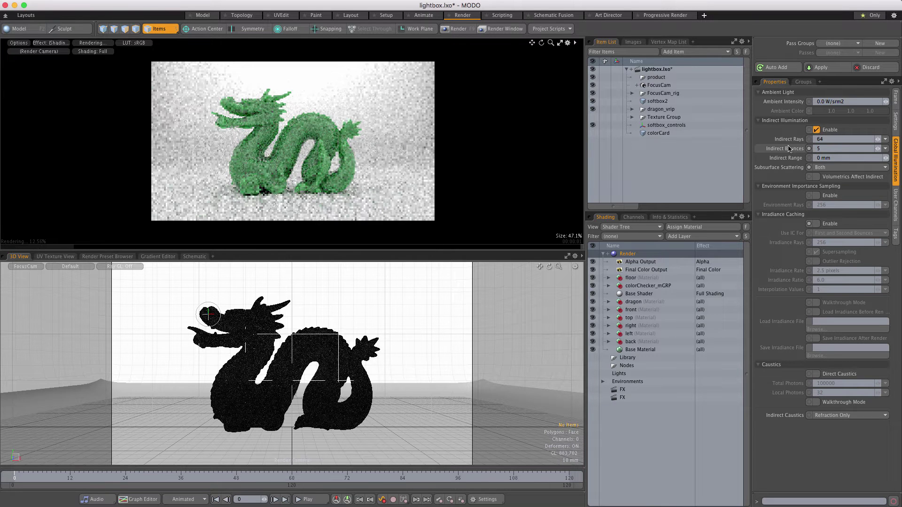
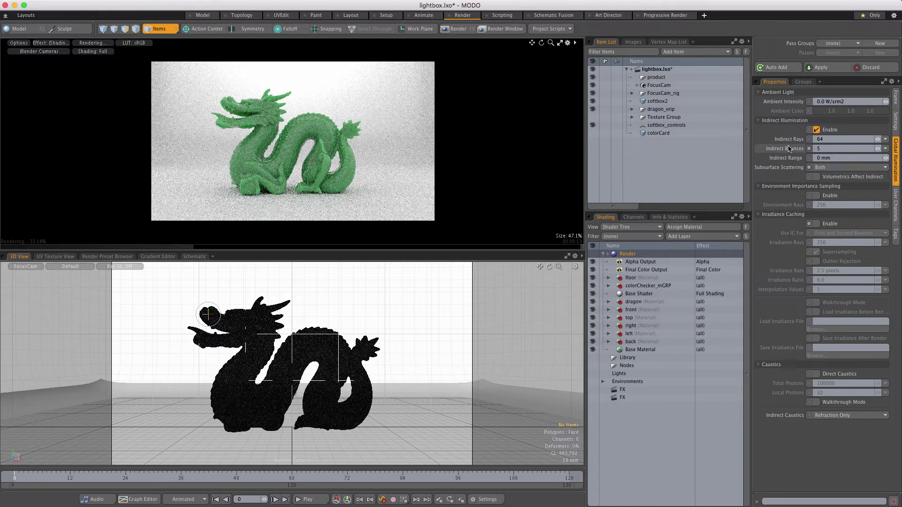
Set the render's Indirect Bounces to 16 to compare the lighting in the preview
left_click(826, 149)
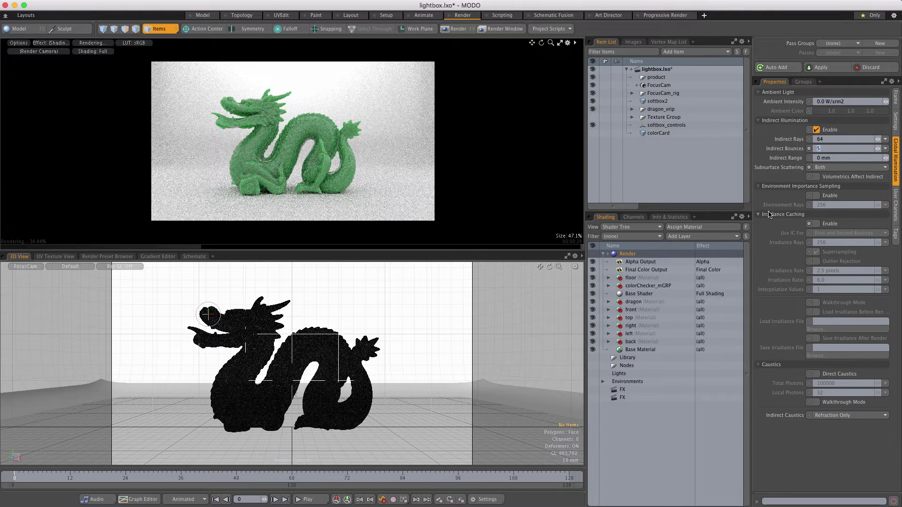
type("16")
key("Return")
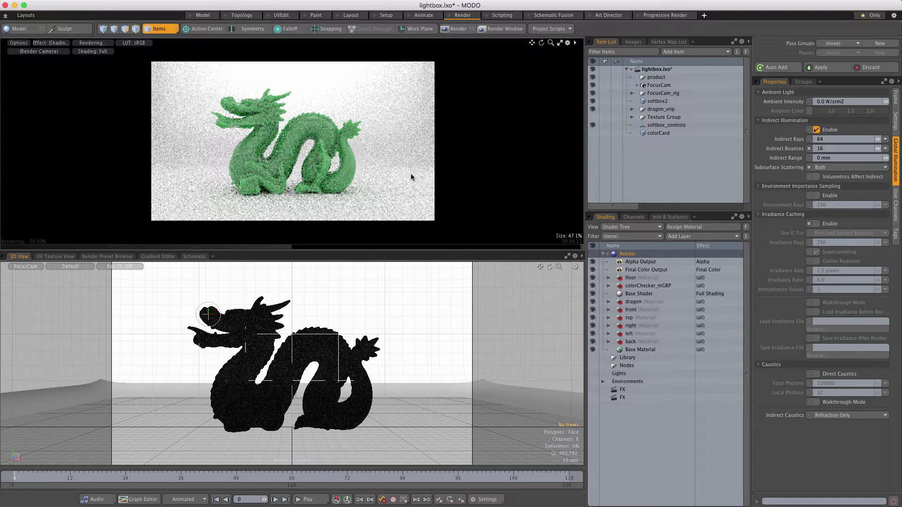
Return the render's Indirect Bounces to 5
double_click(823, 148)
type("5")
key("Return")
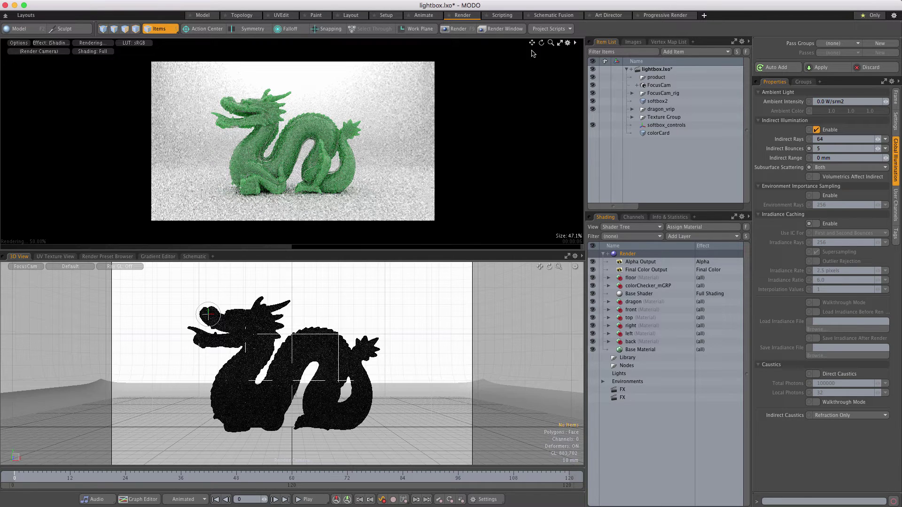
Maximize the render preview to inspect the dragon's noise and lighting at 100% size, and restore the split layout
left_click(559, 44)
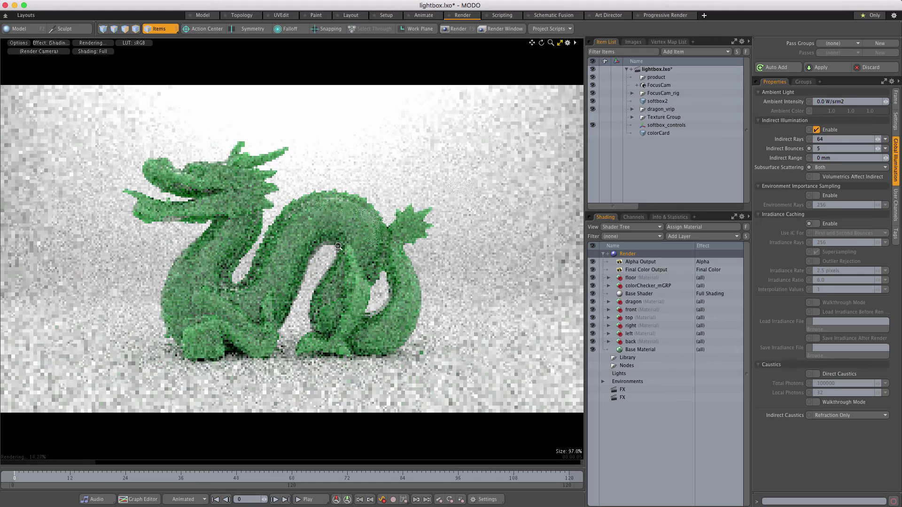
scroll(338, 245, "up", 1)
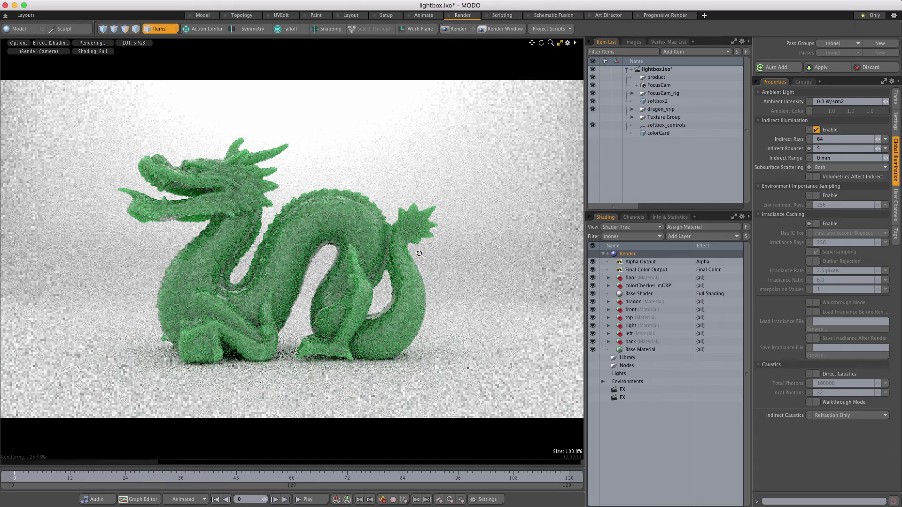
scroll(573, 451, "down", 5)
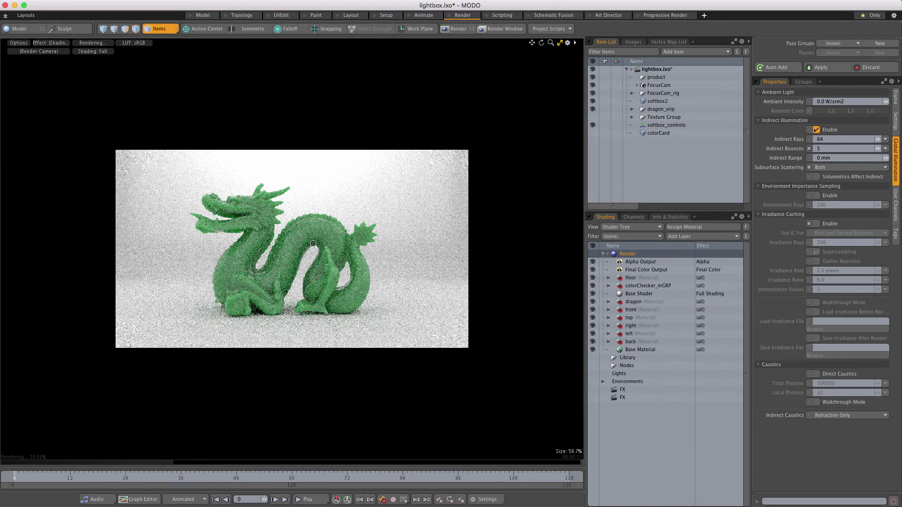
scroll(339, 236, "up", 3)
scroll(339, 236, "up", 2)
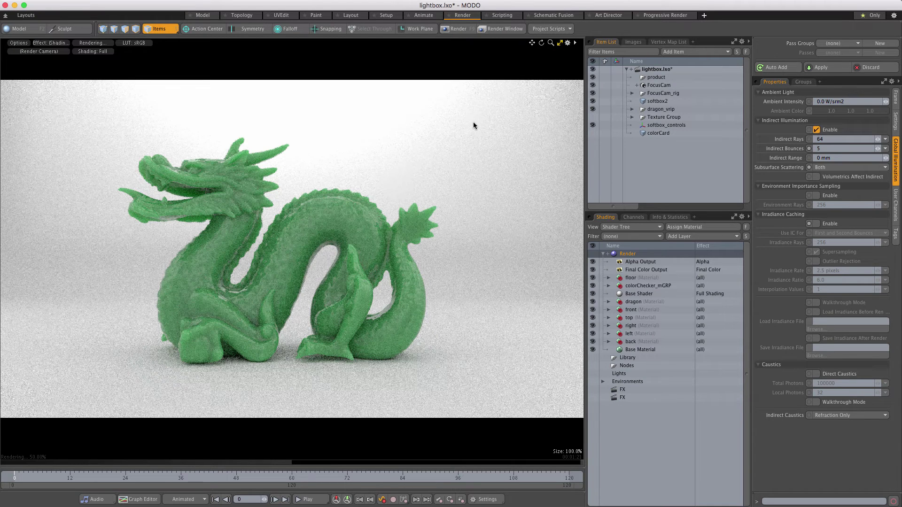
left_click(559, 42)
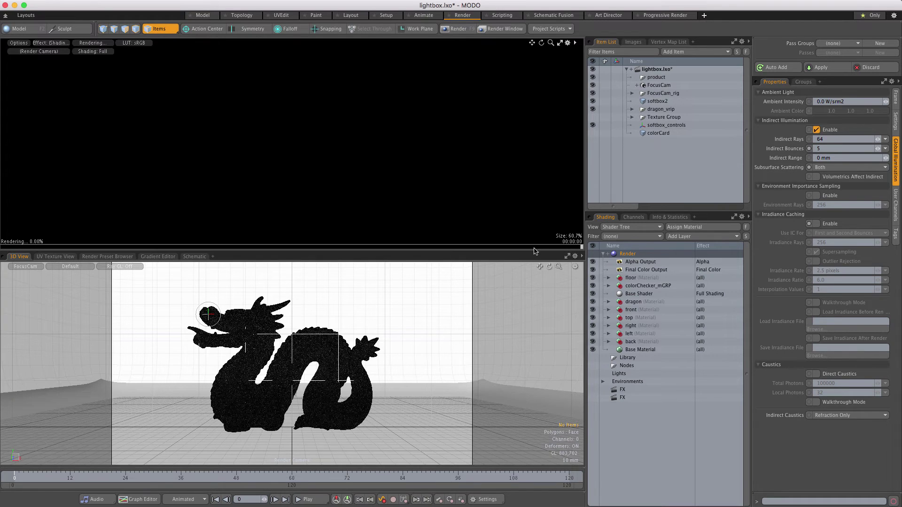
Lower the preview's convergence to about 94.6% and show the preview's drawing and control settings
left_click(506, 248)
left_click_drag(505, 250, 440, 248)
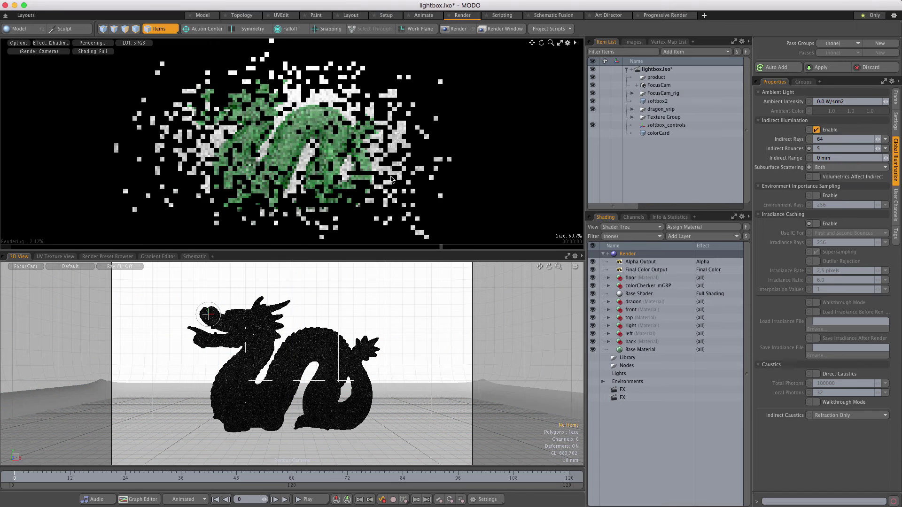
left_click(567, 43)
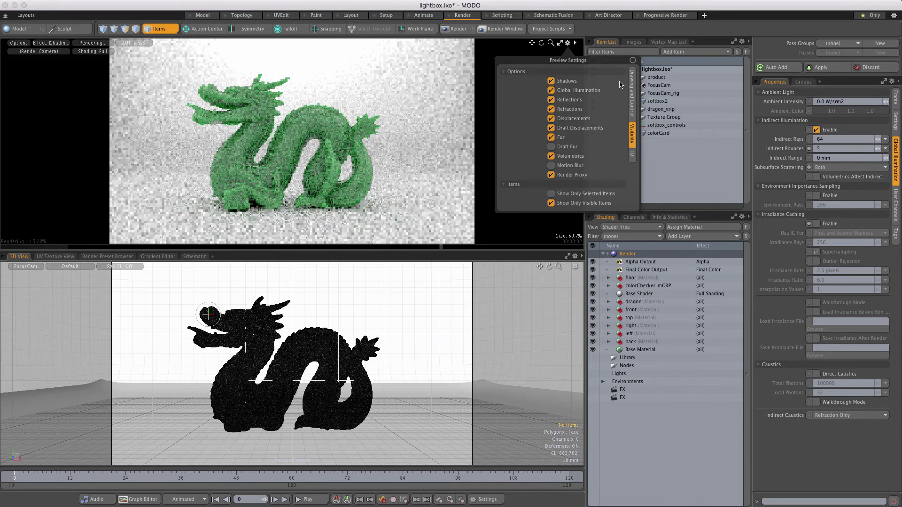
left_click(632, 91)
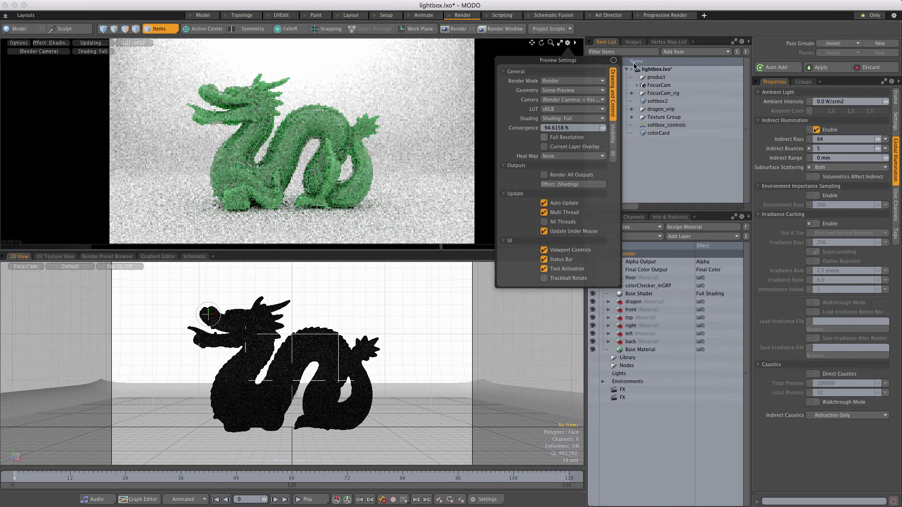
Close the preview settings, select the softbox2 mesh and switch to the Progressive Render layout
left_click(657, 101)
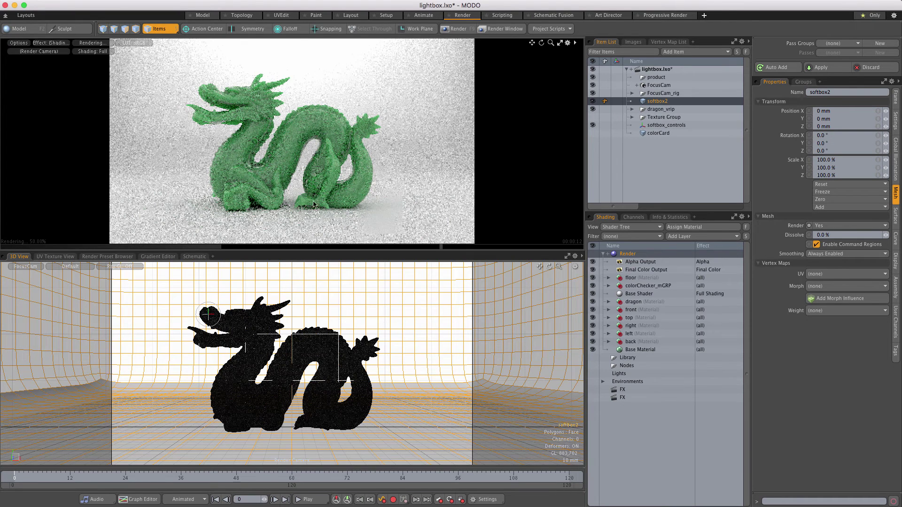
left_click(672, 16)
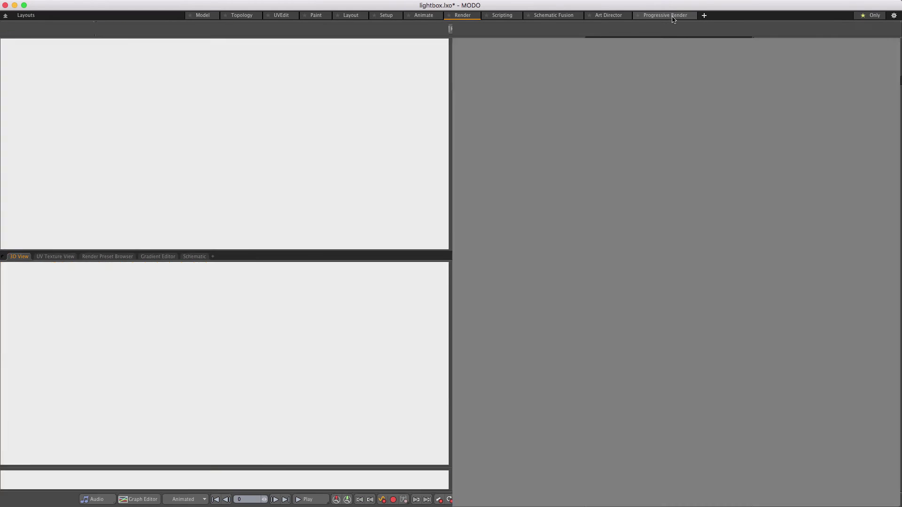